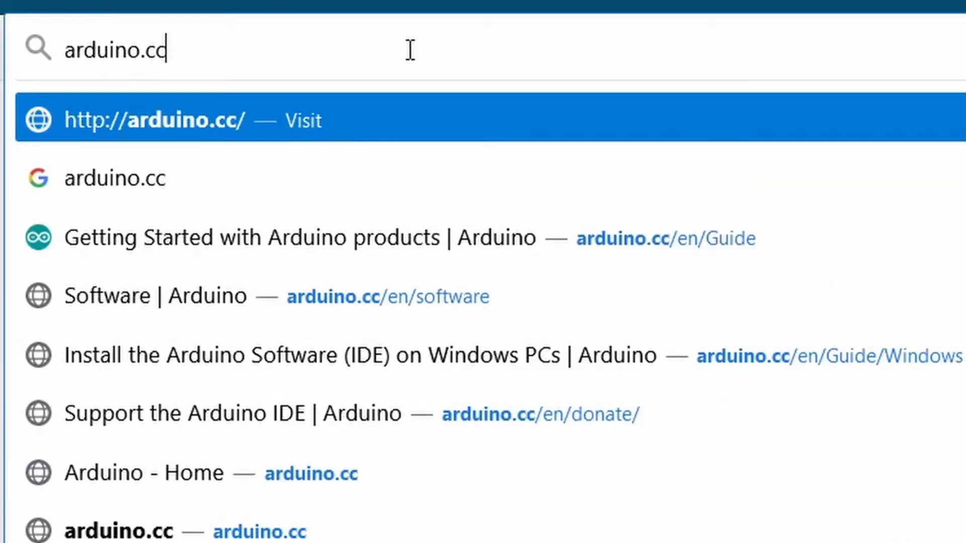
# - Download the Arduino IDE 1.8.13 installer for Windows 7 and newer from arduino.cc without donating, and save the file
pyautogui.press('Return')
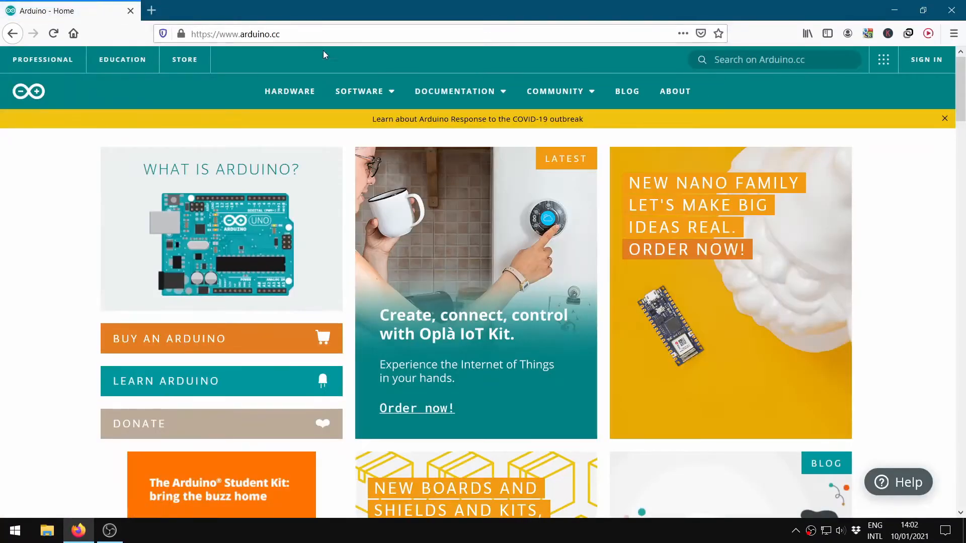
pyautogui.click(359, 91)
pyautogui.click(369, 146)
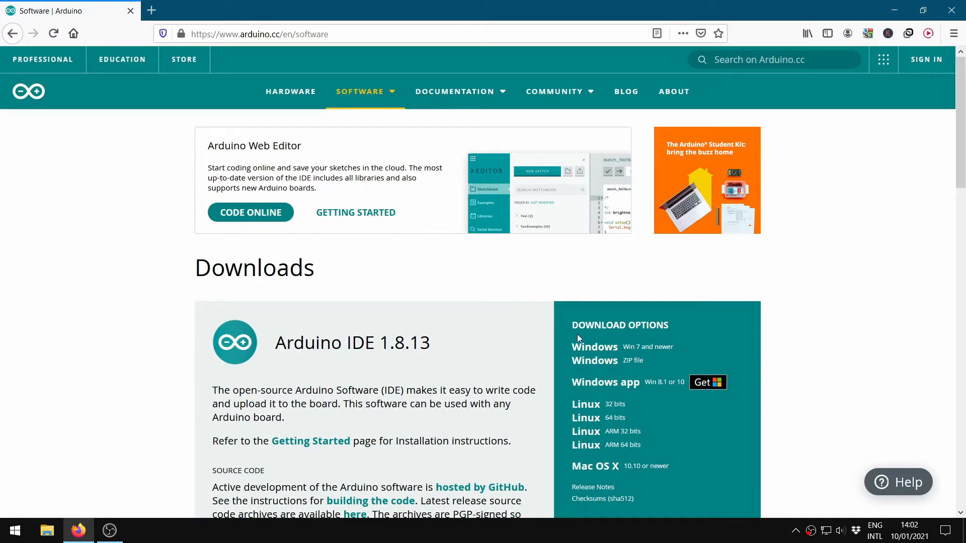
pyautogui.click(595, 347)
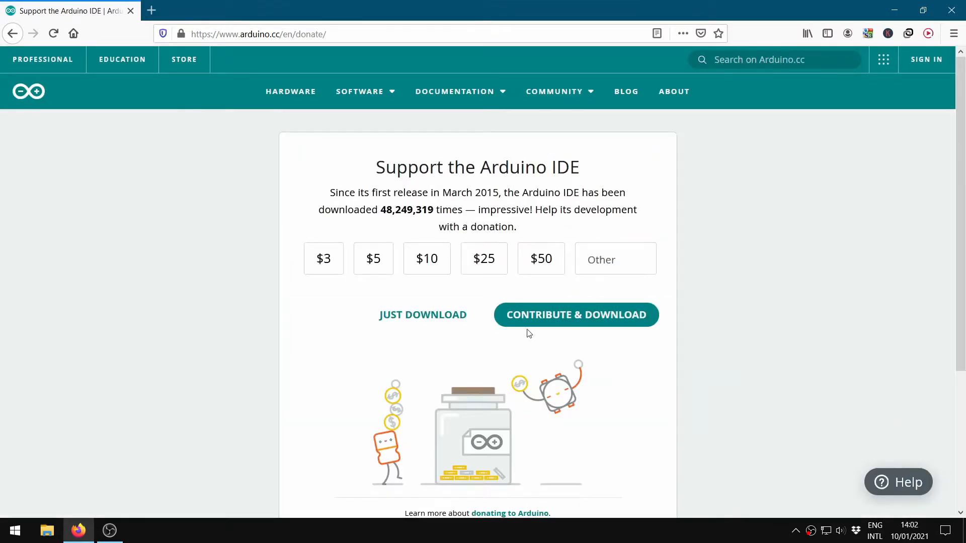
pyautogui.click(445, 316)
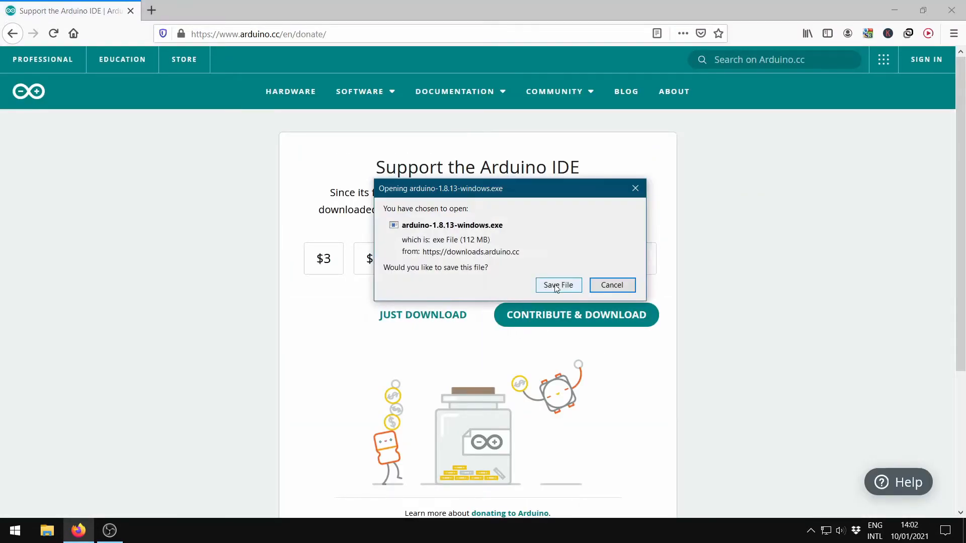
pyautogui.click(556, 285)
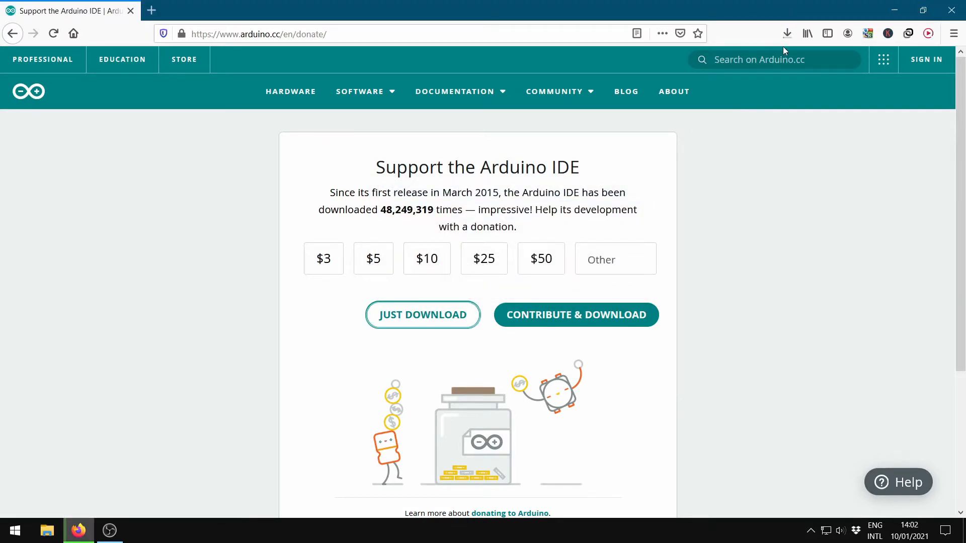
pyautogui.click(789, 36)
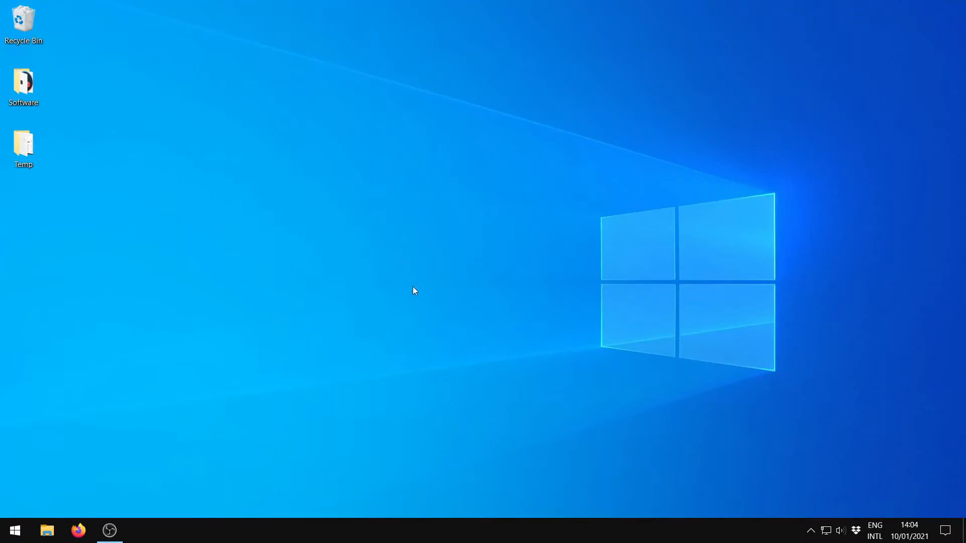
# - Run the arduino-1.8.13-windows installer from the Downloads folder in File Explorer and allow it to make changes to the device
pyautogui.click(47, 530)
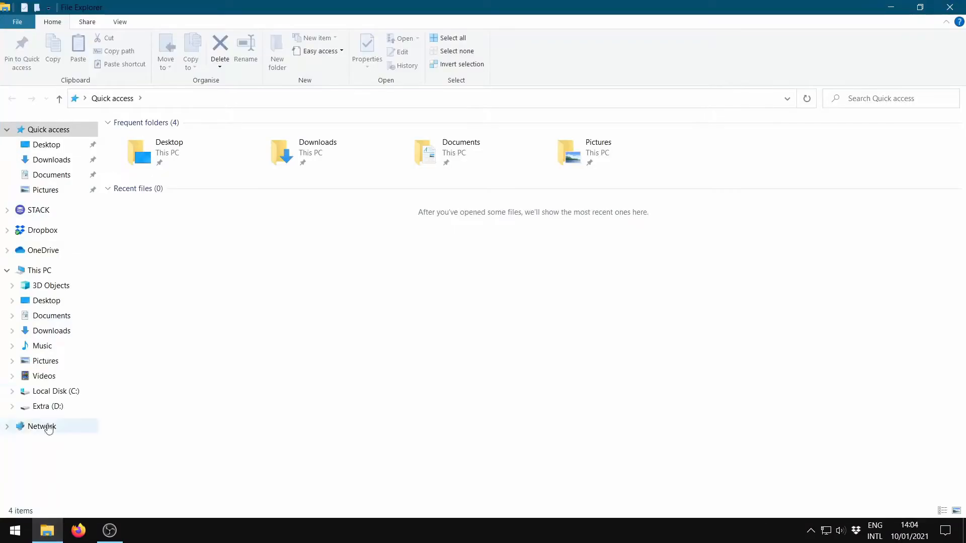
pyautogui.click(48, 159)
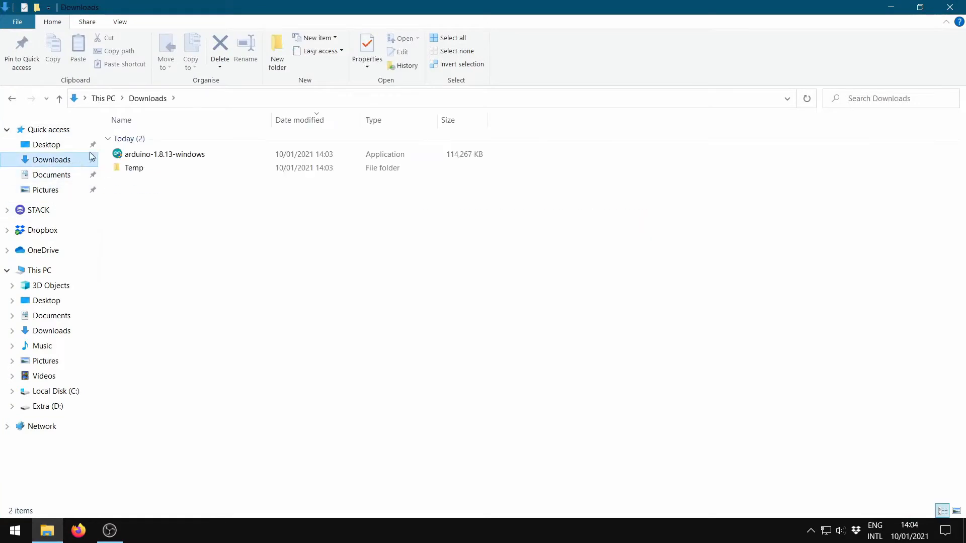
pyautogui.doubleClick(155, 155)
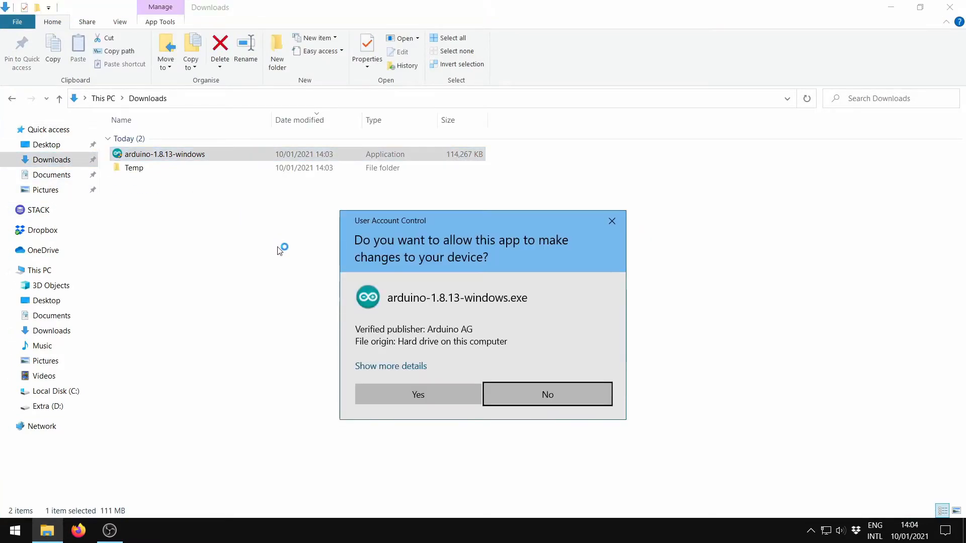
pyautogui.click(397, 390)
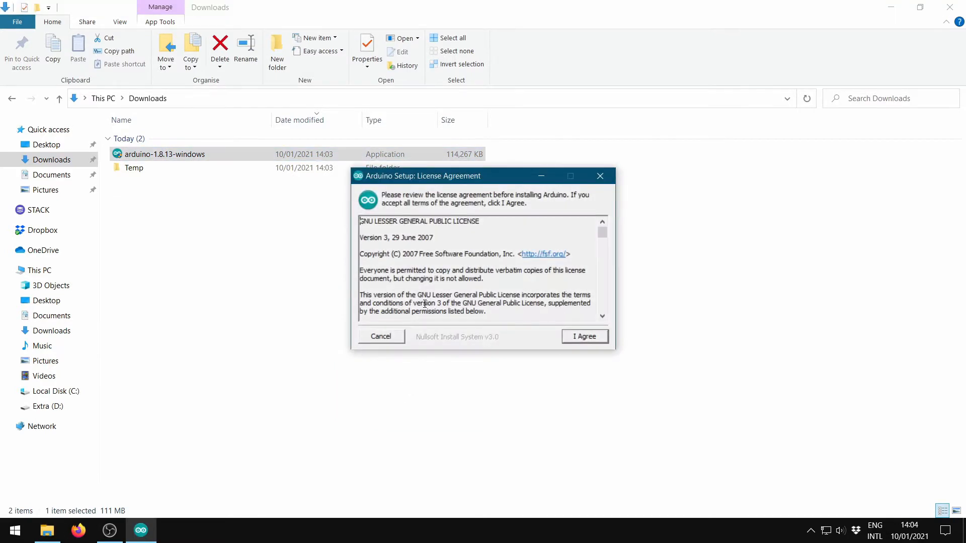
# - Accept the license agreement and start the installation with all components in the default folder C:\Program Files (x86)\Arduino
pyautogui.click(581, 340)
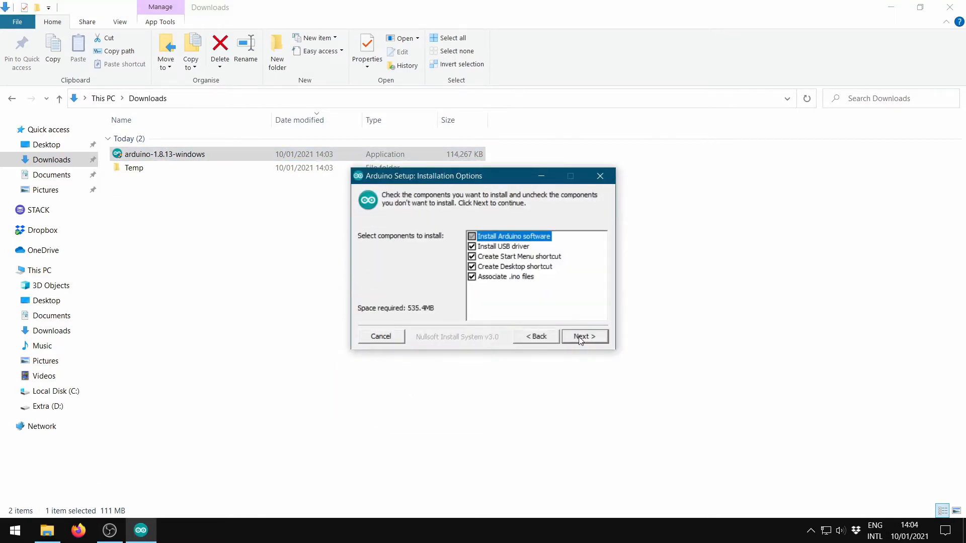
pyautogui.click(581, 340)
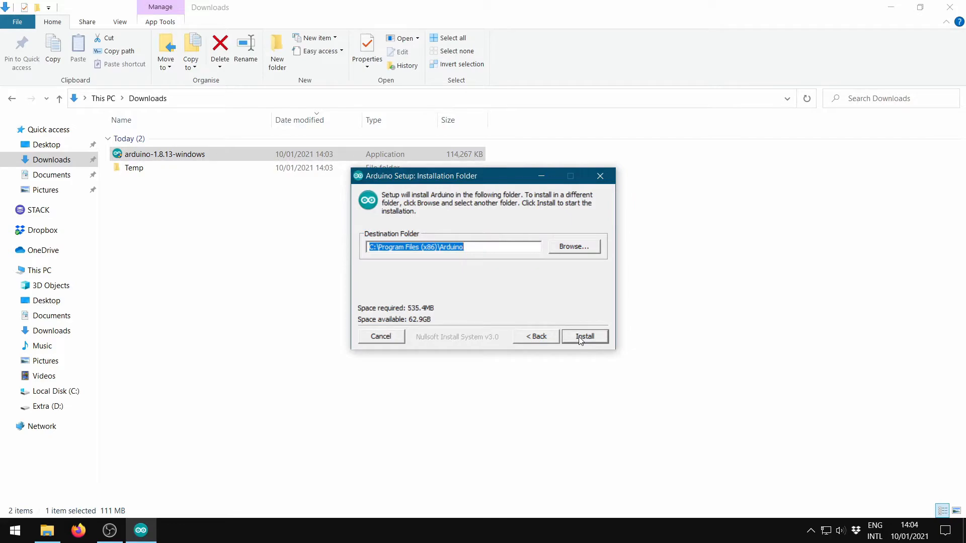
pyautogui.click(584, 337)
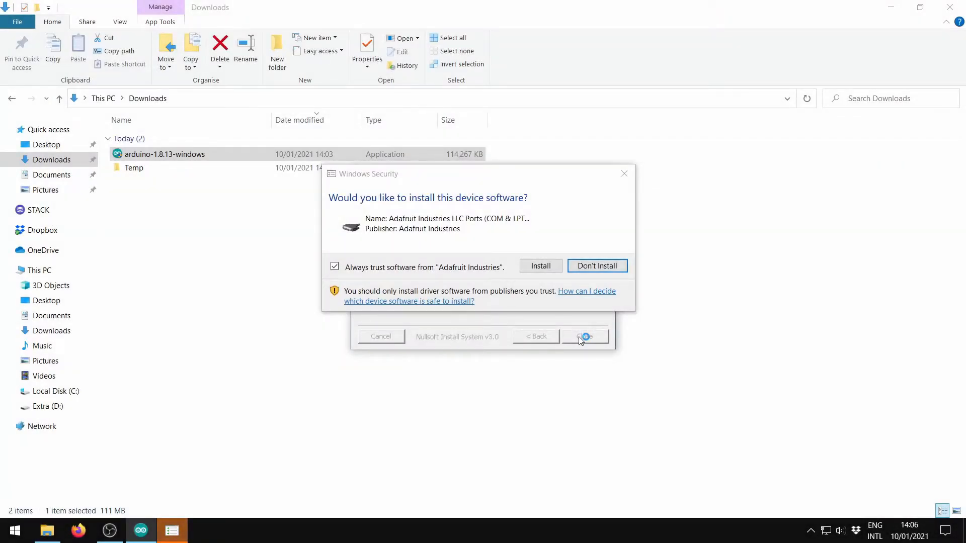
# - Approve installing the Adafruit Industries ports driver and the Arduino USB drivers, and close the completed Arduino setup
pyautogui.click(539, 266)
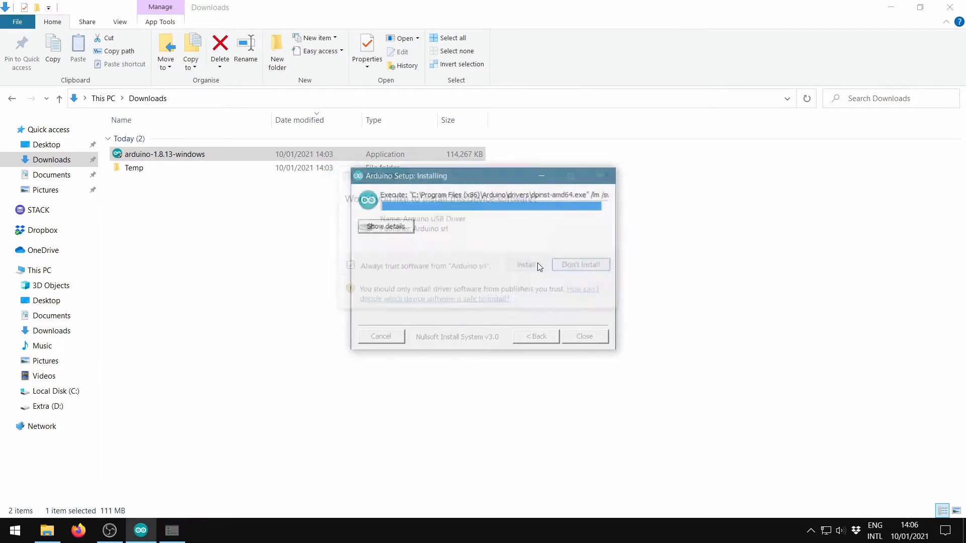
pyautogui.click(539, 266)
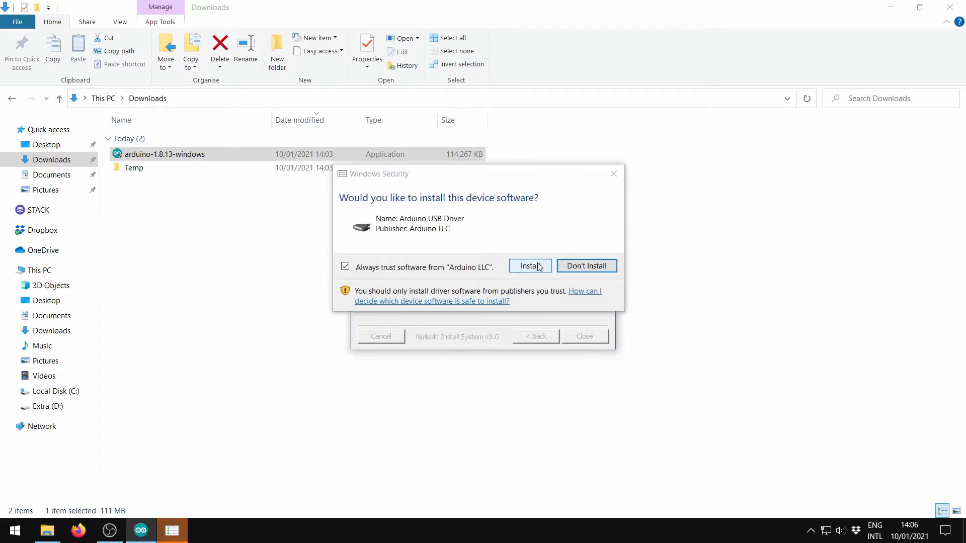
pyautogui.click(538, 266)
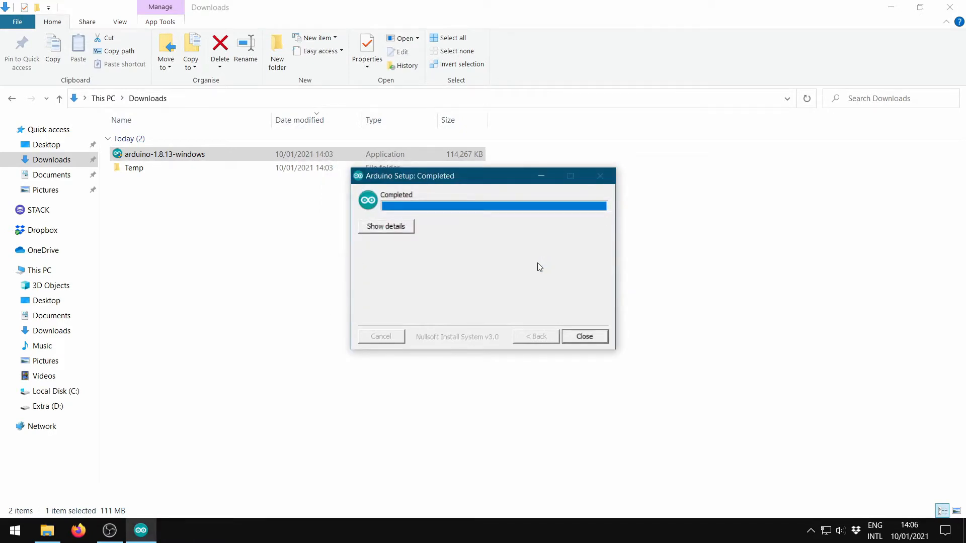
pyautogui.click(584, 336)
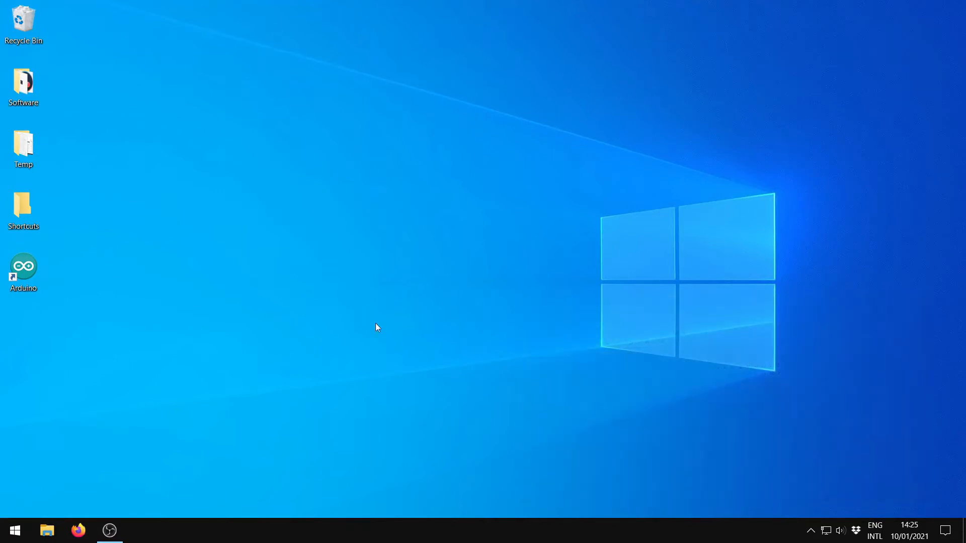
# - Search Windows Settings for Device Manager and open it
pyautogui.click(16, 531)
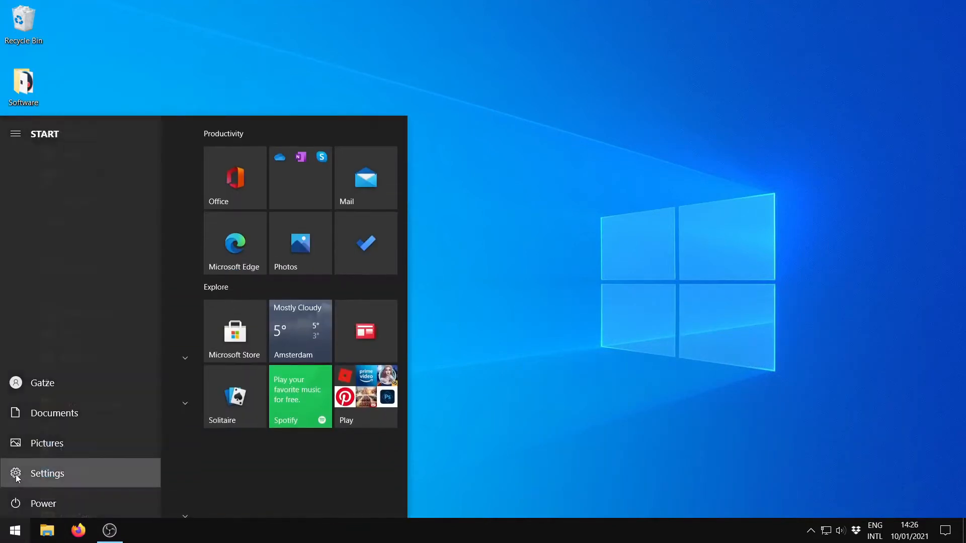
pyautogui.click(68, 468)
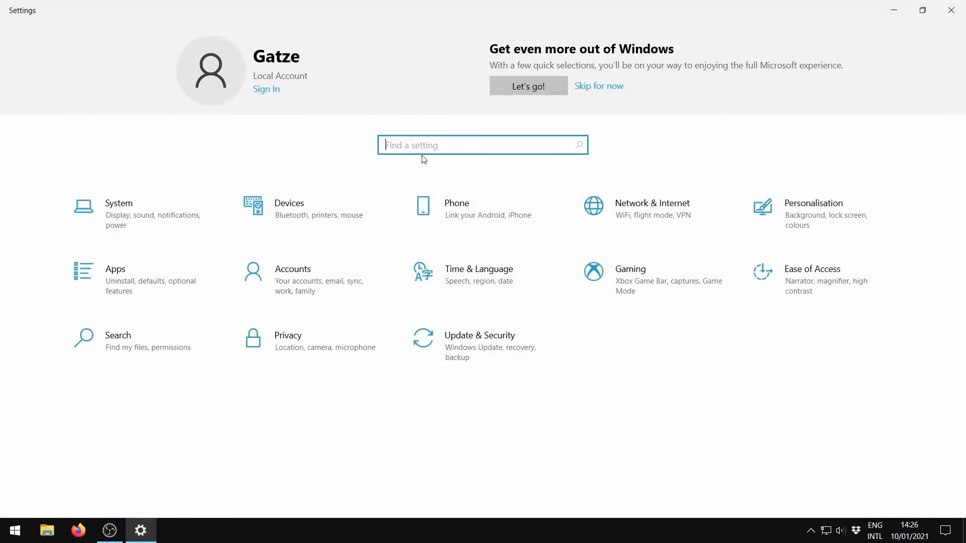
pyautogui.write('device mana')
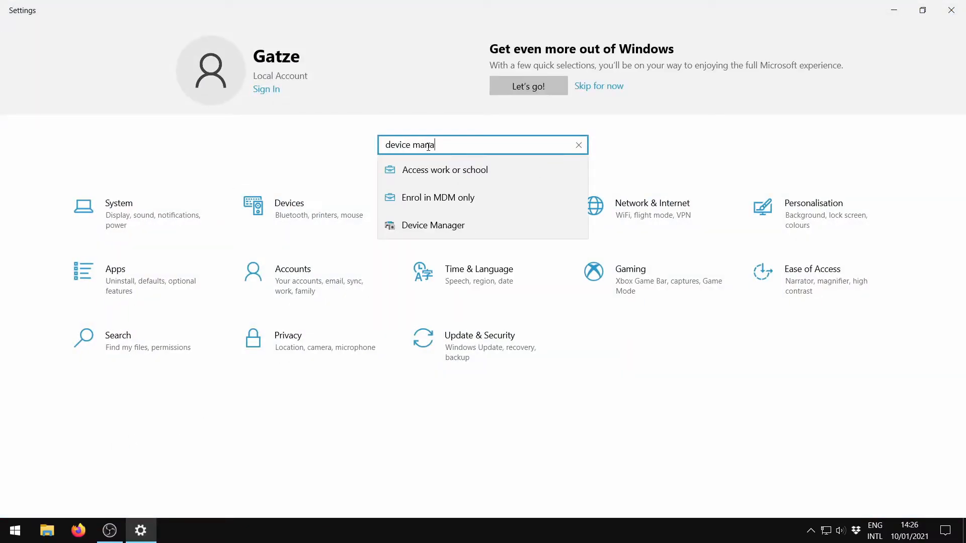
pyautogui.click(441, 225)
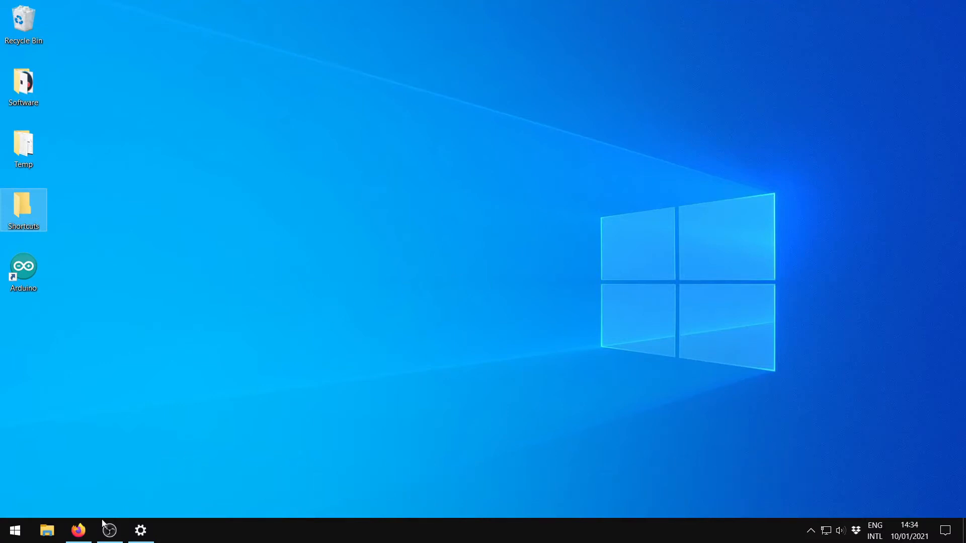
# - Switch to Firefox, search for "ch340 manufacturer" in a new tab, and open the wch-ic.com CH340 product page
pyautogui.click(78, 530)
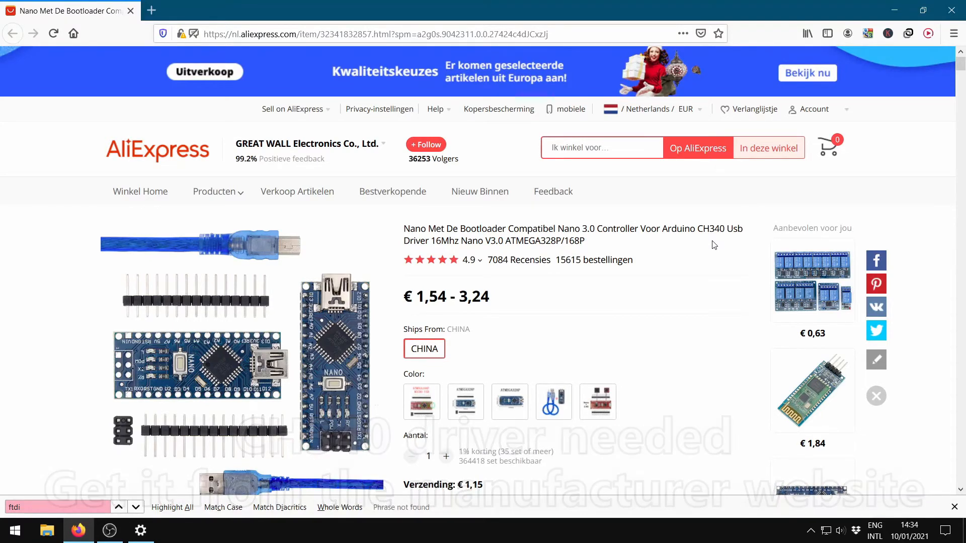
pyautogui.click(151, 10)
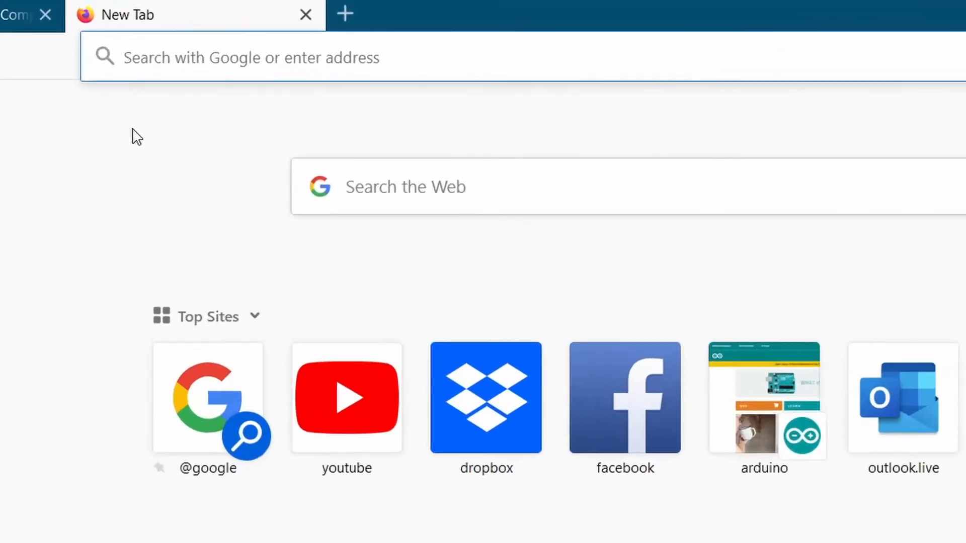
pyautogui.write('ch340 manuf')
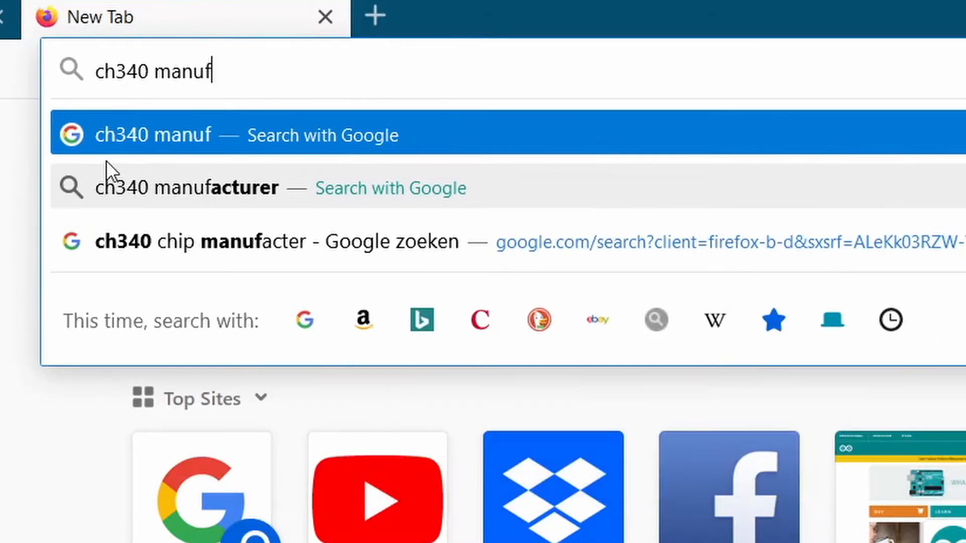
pyautogui.click(140, 188)
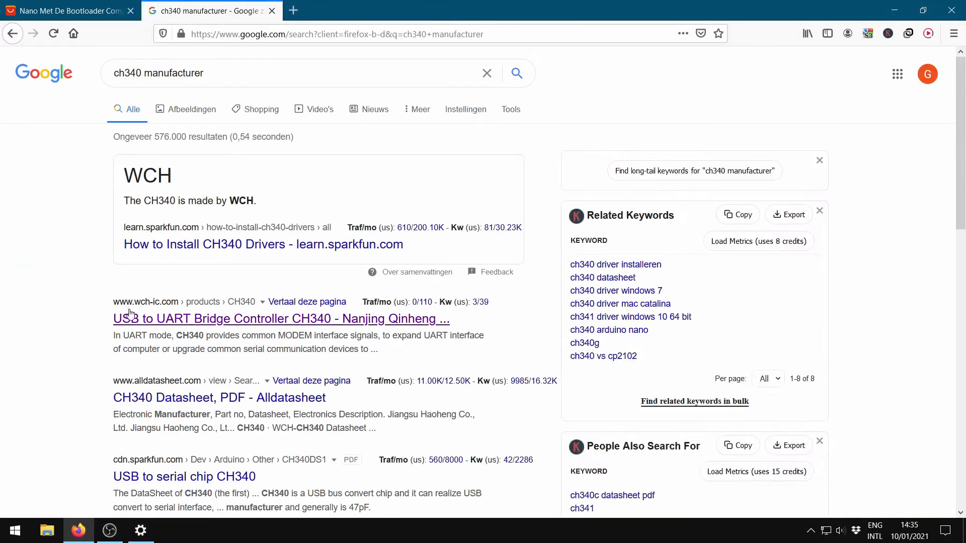
pyautogui.click(131, 321)
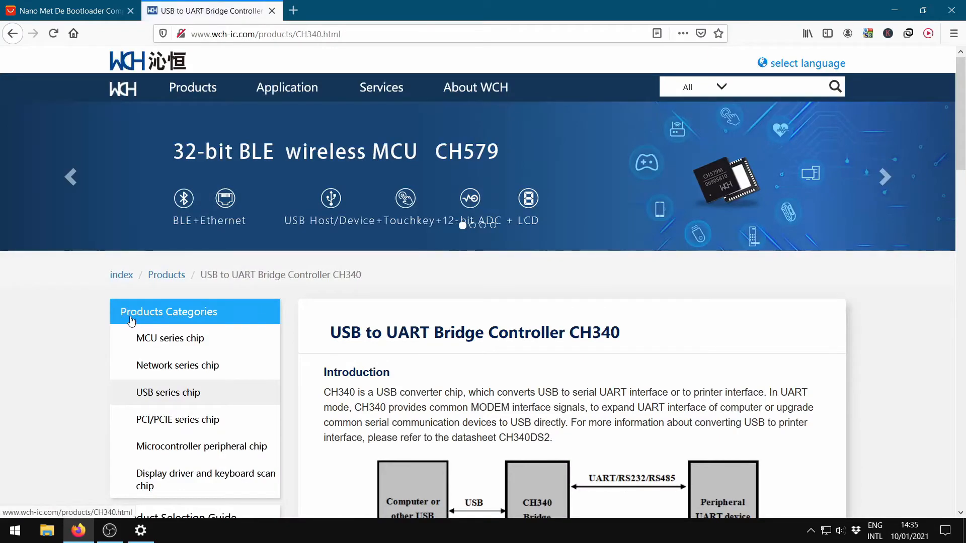
# - Find the CH340 downloads on the WCH site and save the Windows driver installer CH341SER.EXE
pyautogui.scroll(-20, 298, 328)
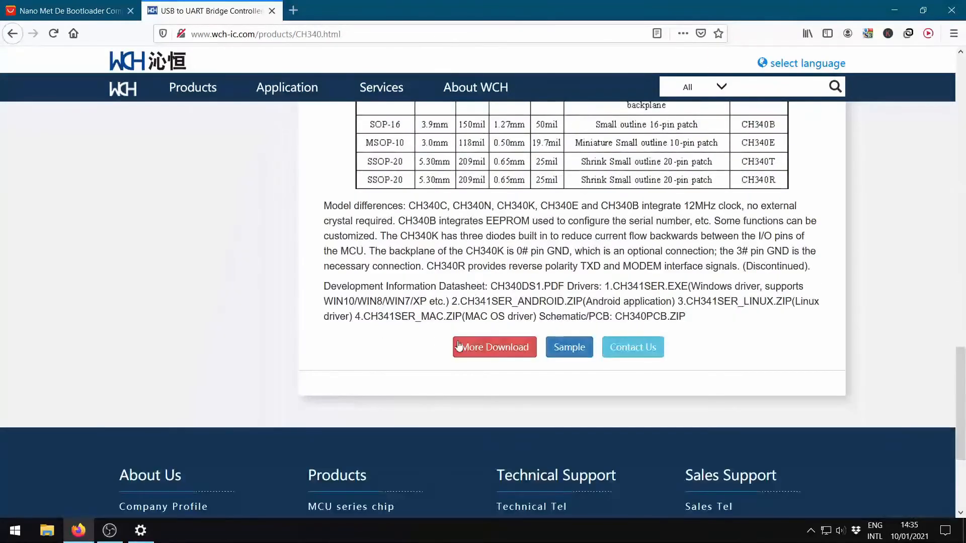
pyautogui.click(458, 346)
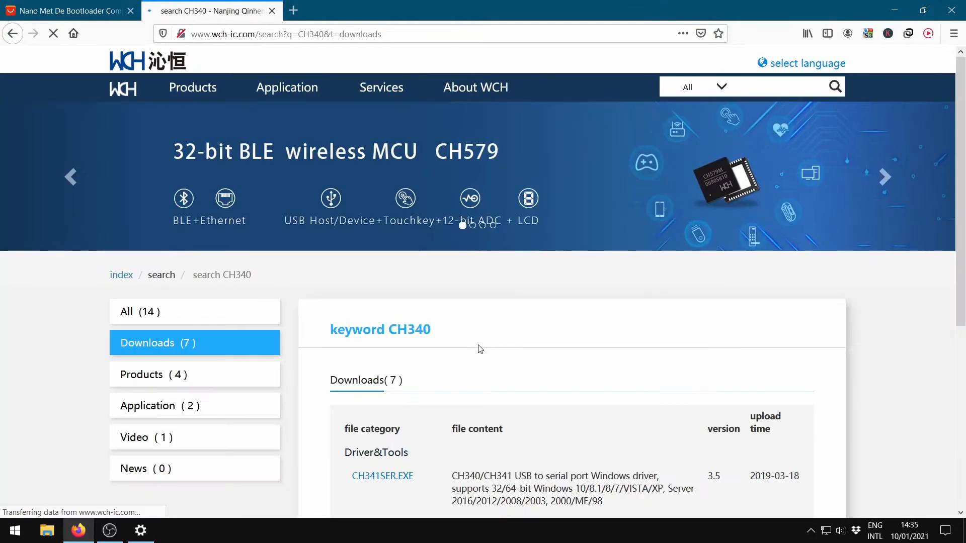
pyautogui.scroll(-4, 479, 347)
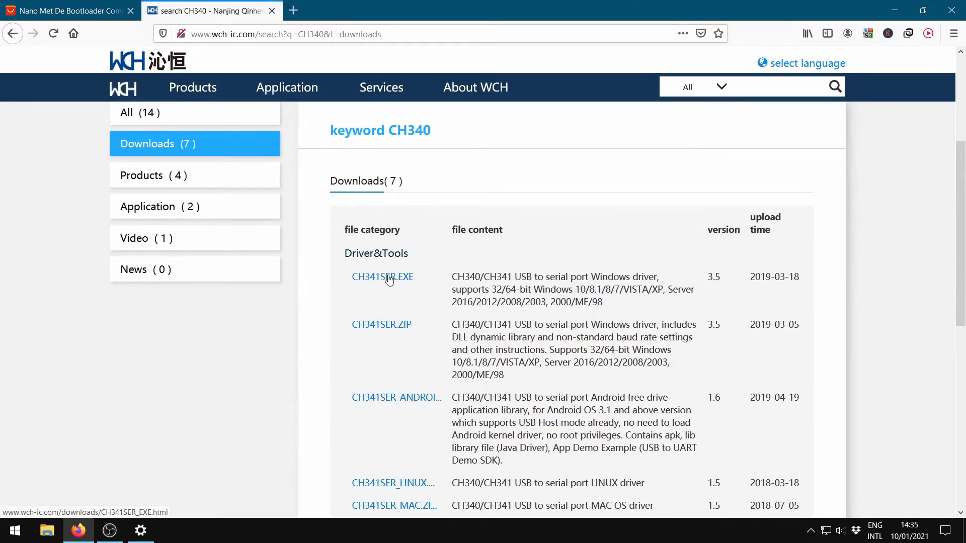
pyautogui.click(389, 279)
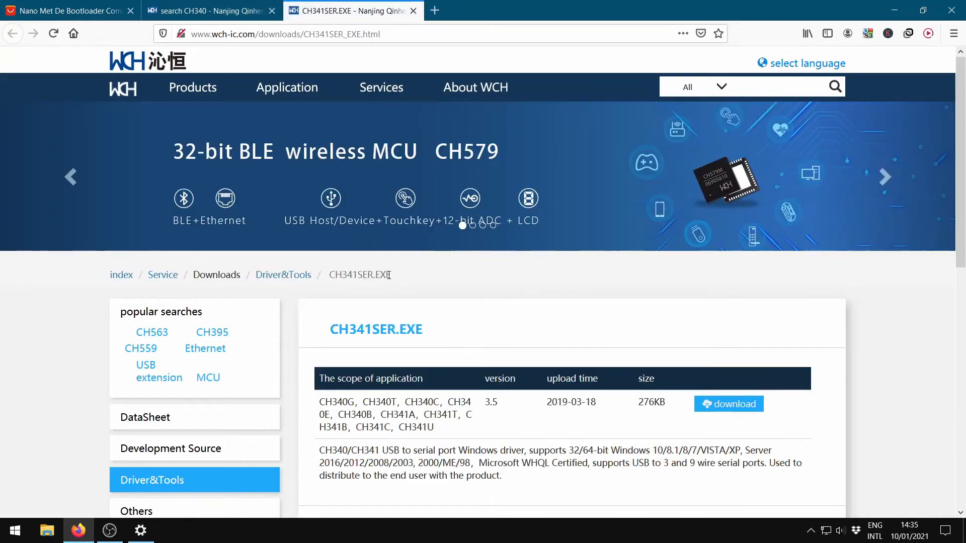
pyautogui.click(705, 403)
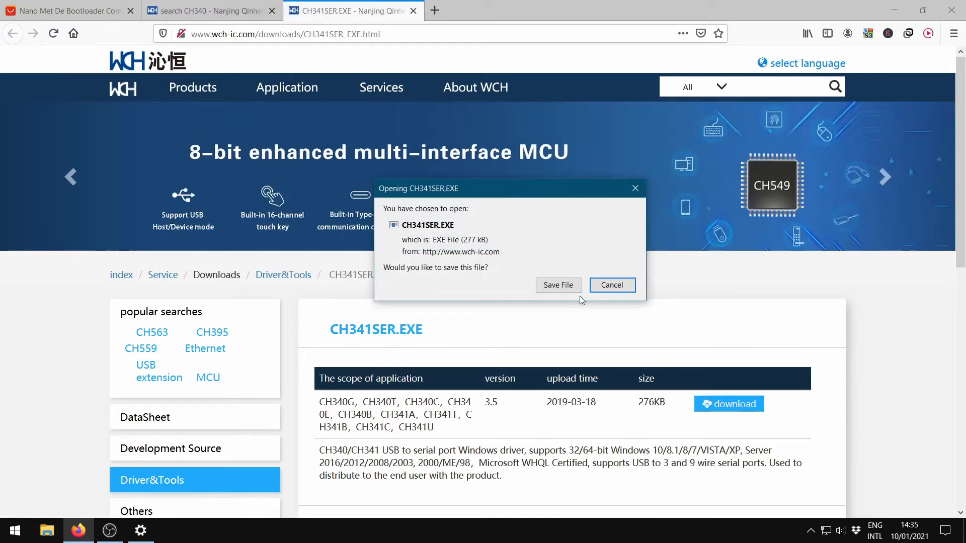
pyautogui.click(559, 285)
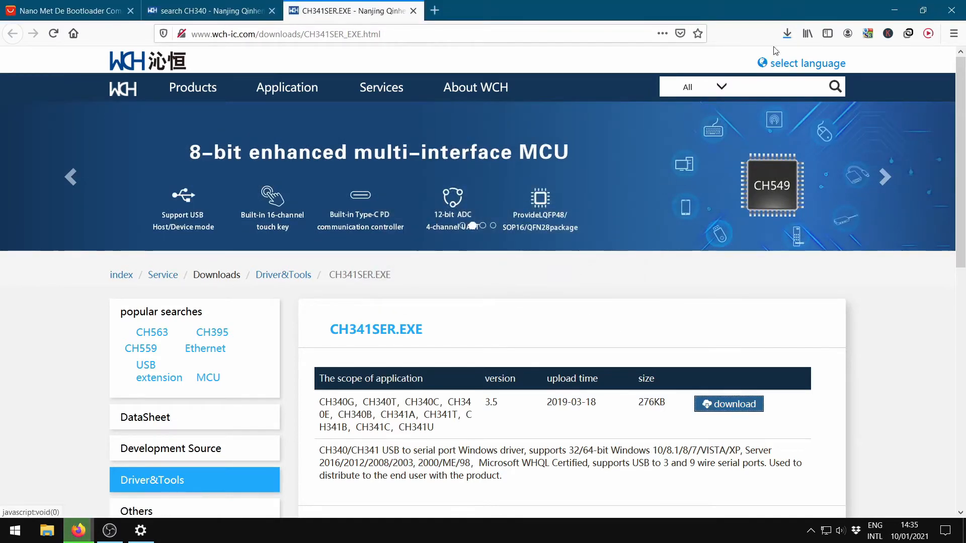
pyautogui.click(784, 34)
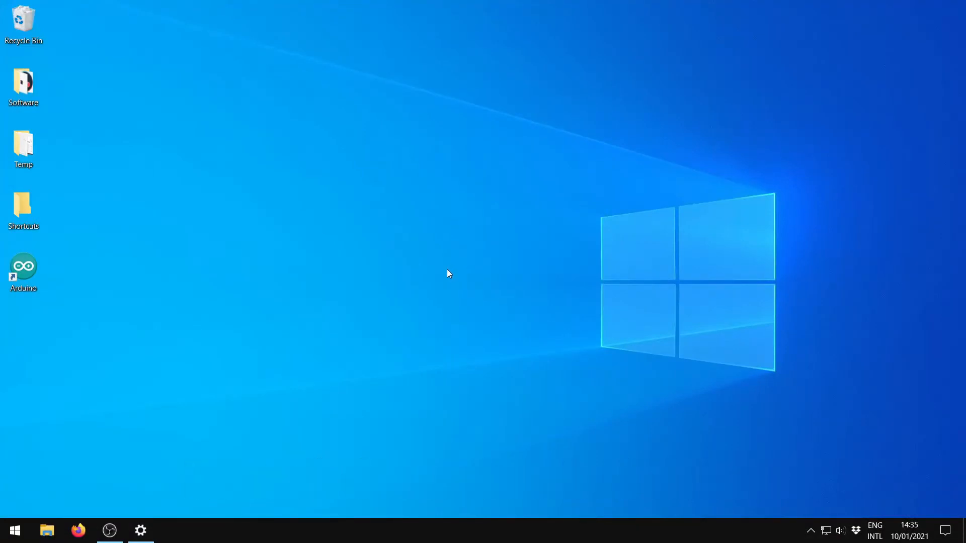
# - Run the CH341SER installer from the Downloads folder and install the USB-SERIAL CH340 driver using CH341SER.INF
pyautogui.click(47, 530)
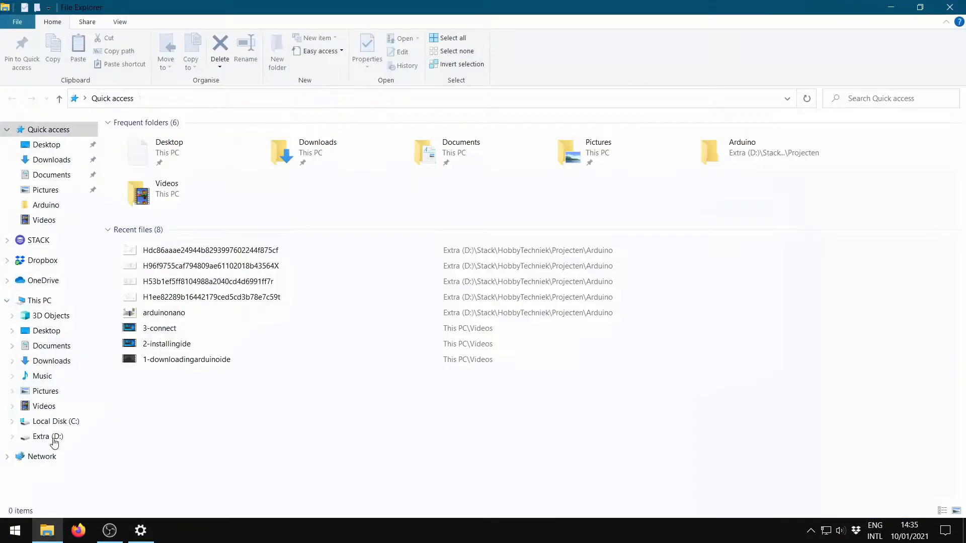
pyautogui.click(48, 162)
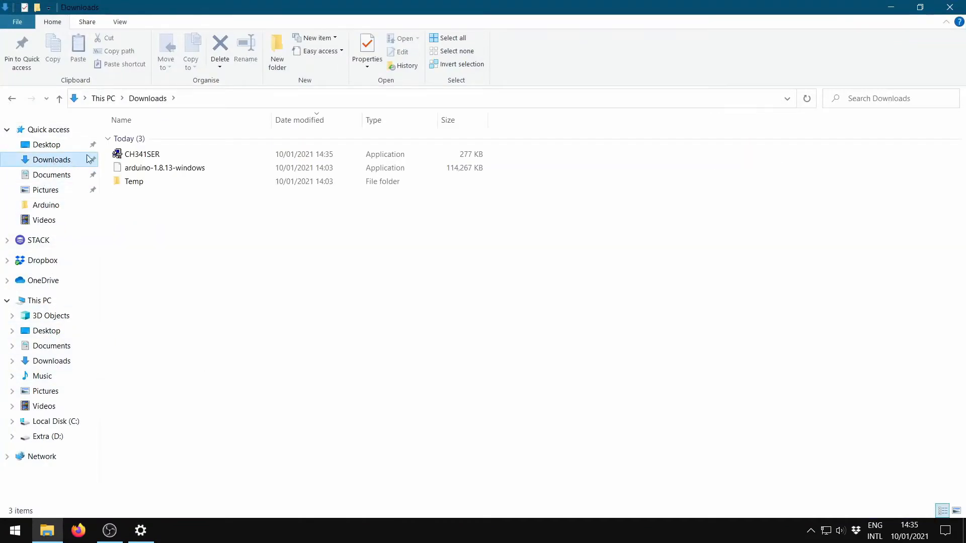
pyautogui.doubleClick(143, 154)
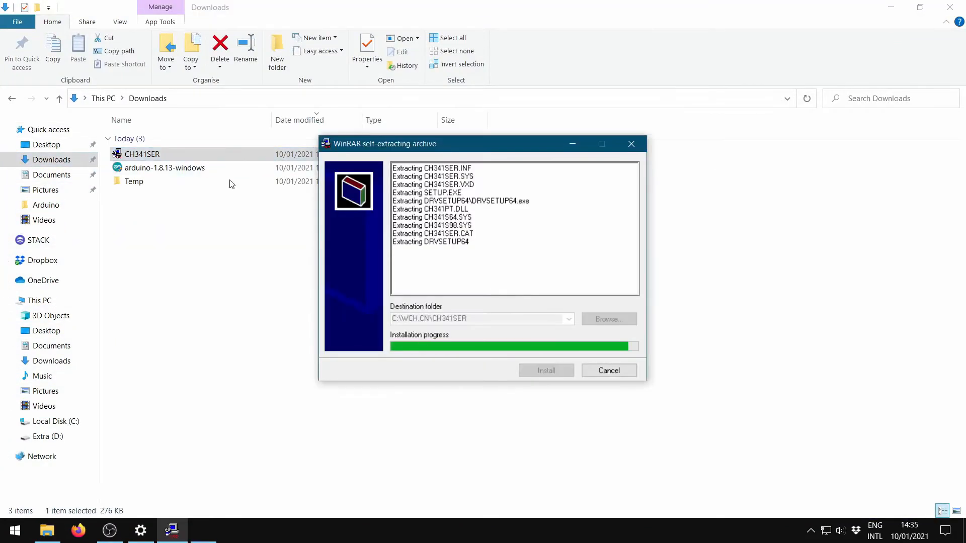
pyautogui.click(435, 360)
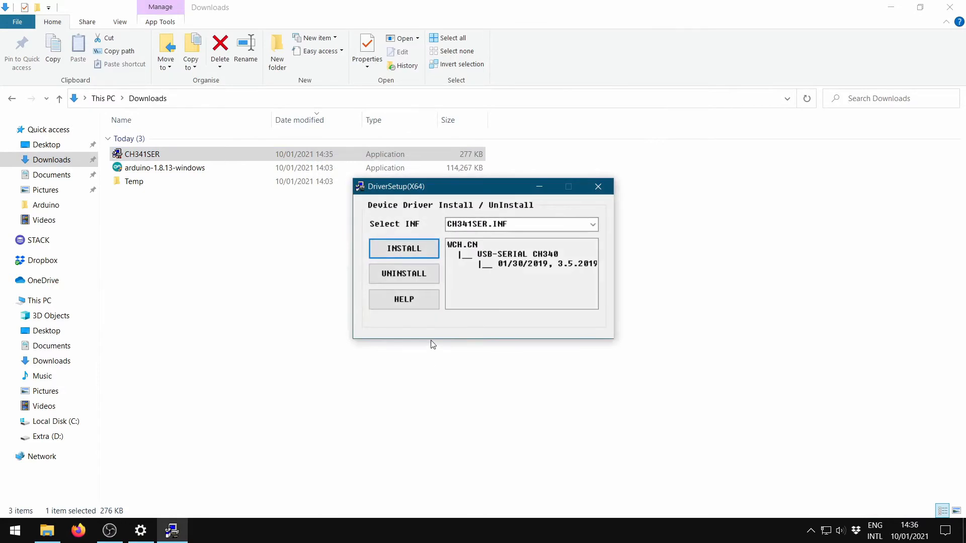
pyautogui.click(410, 252)
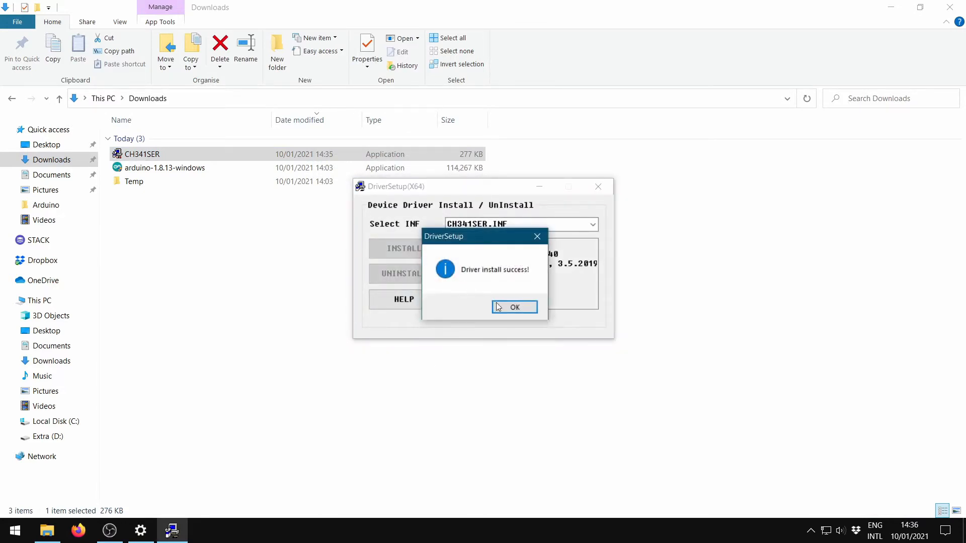
pyautogui.click(505, 306)
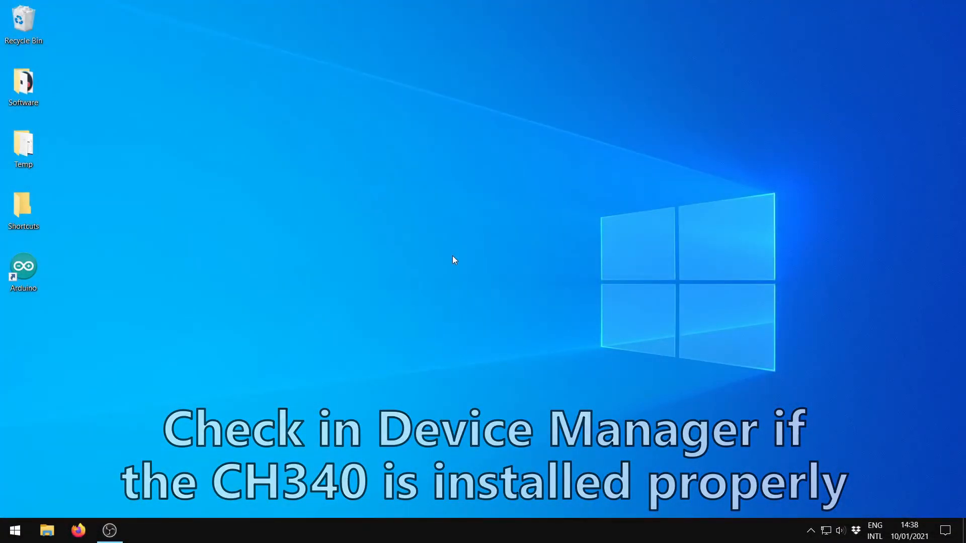
# - Search Windows Settings for Device Manager and open it to check whether the CH340 is installed properly
pyautogui.click(15, 531)
pyautogui.click(50, 470)
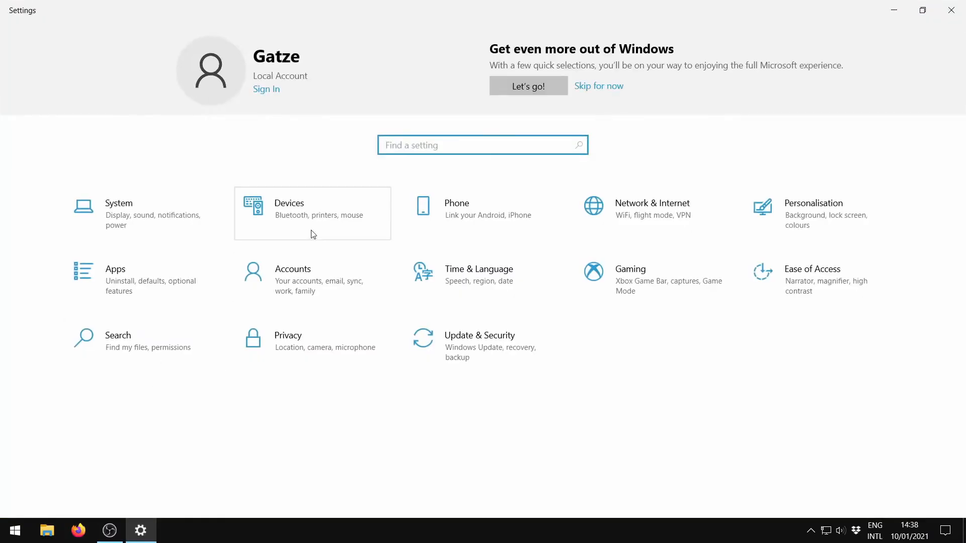
pyautogui.write('device ma')
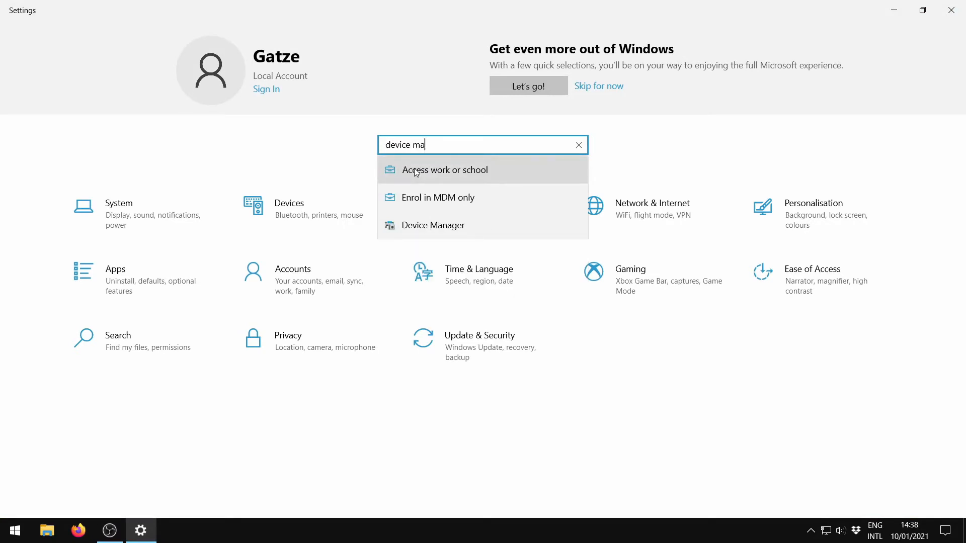
pyautogui.click(418, 224)
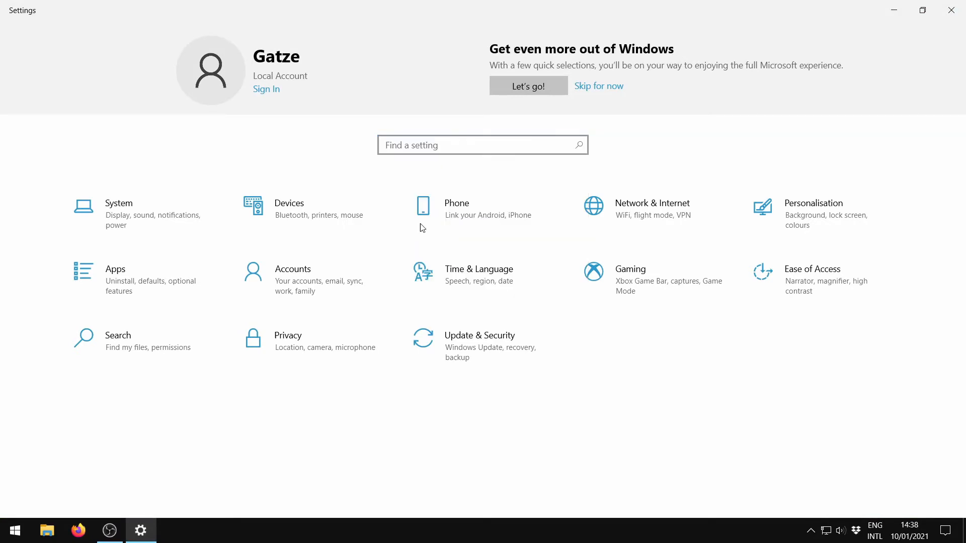
pyautogui.click(70, 224)
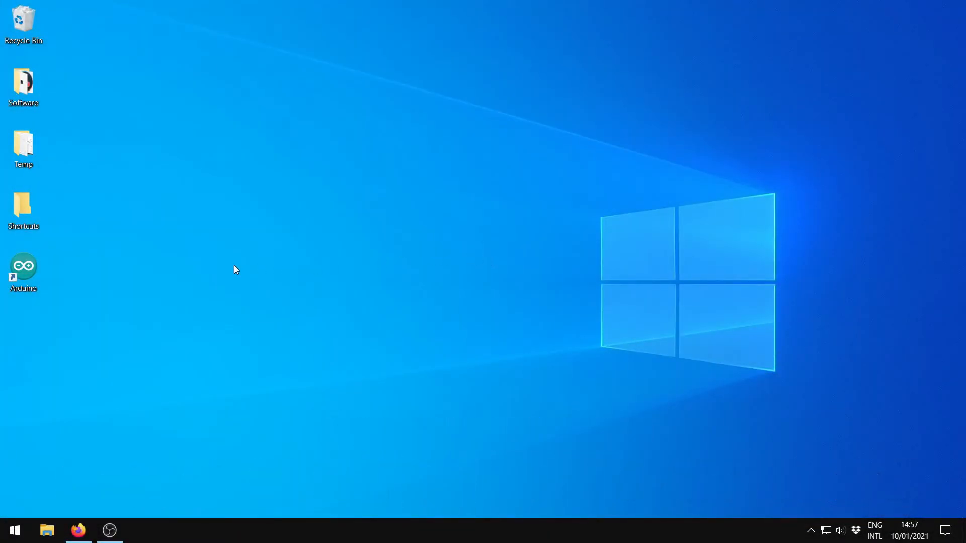
# - Launch the Arduino IDE and add pinMode(13,OUTPUT); to the sketch's setup() function
pyautogui.doubleClick(32, 270)
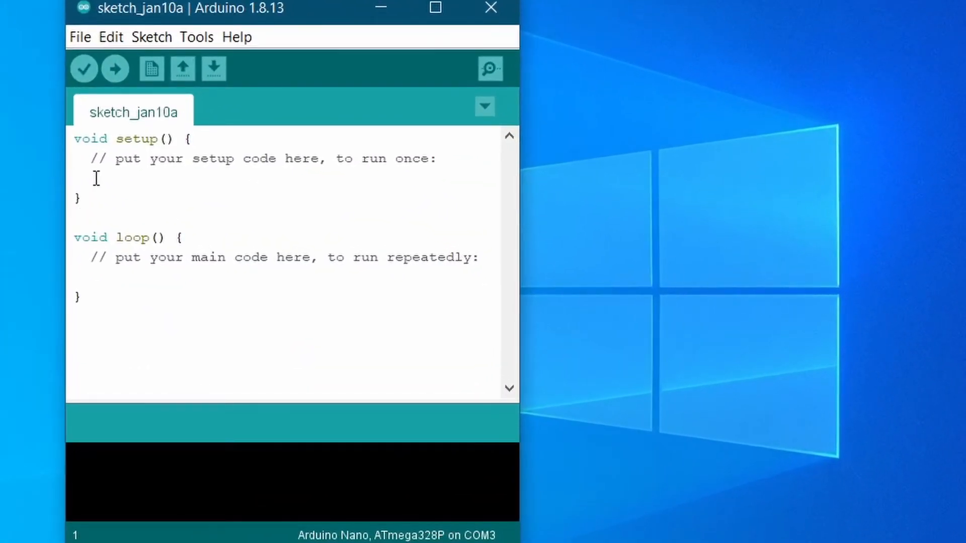
pyautogui.press('Tab')
pyautogui.write('pi')
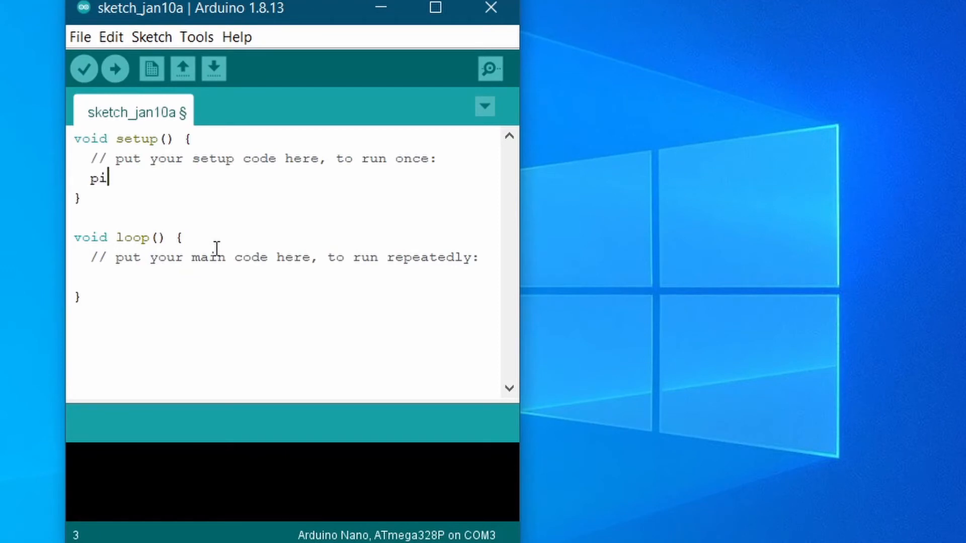
pyautogui.write('nMode(13,OUTPUT);')
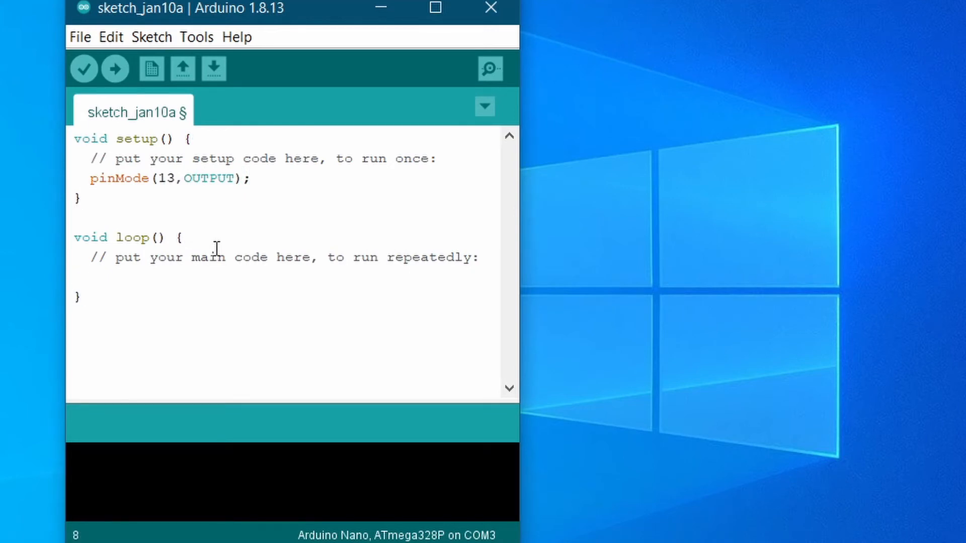
# - Add digitalWrite(13,HIGH); followed by delay(500); on its own line inside the loop() function
pyautogui.write('digitalWrite(13')
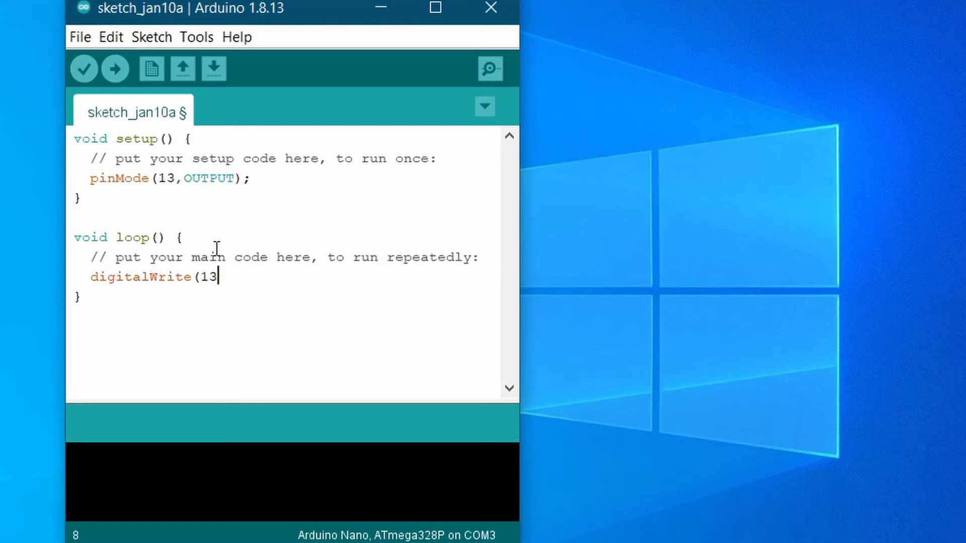
pyautogui.write(',HIGH)')
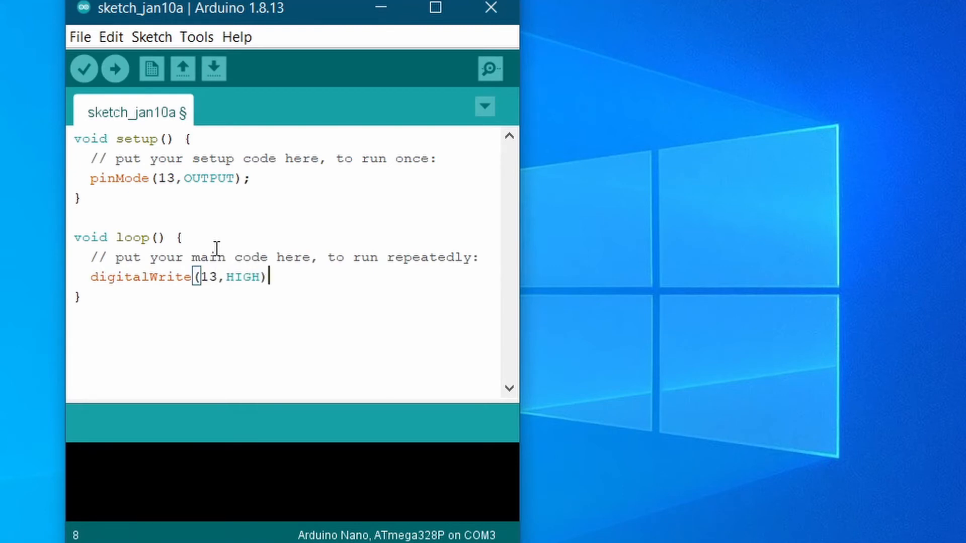
pyautogui.write(';')
pyautogui.press('Return')
pyautogui.write('delay')
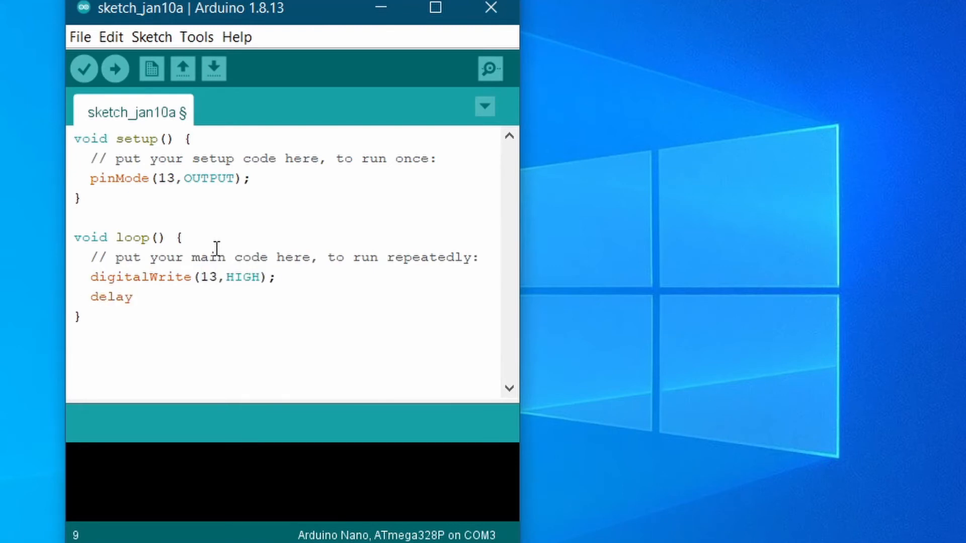
pyautogui.write('(500);')
# - Extend loop() after the first delay with the lines digitalWrite(13,LOW); and delay(500);
pyautogui.press('Return')
pyautogui.write('digi')
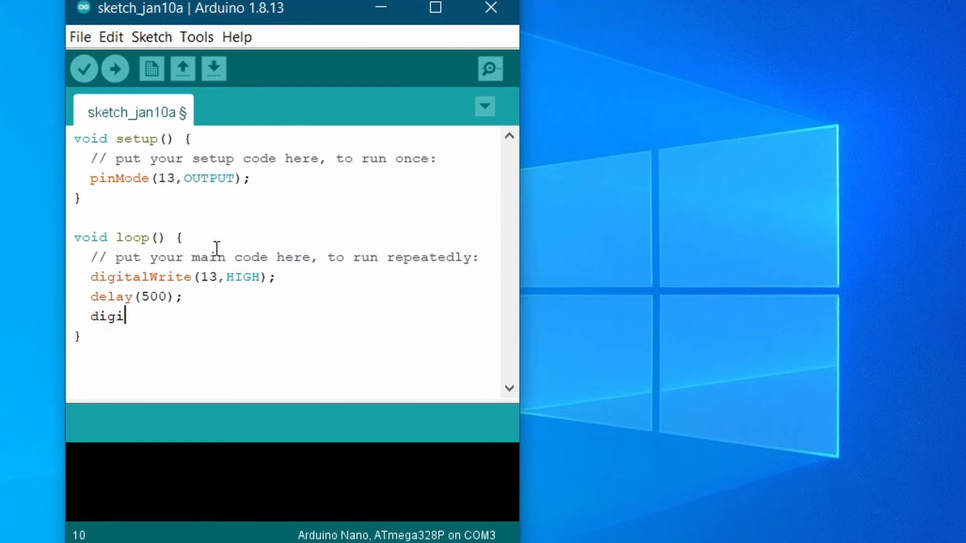
pyautogui.write('talWrite')
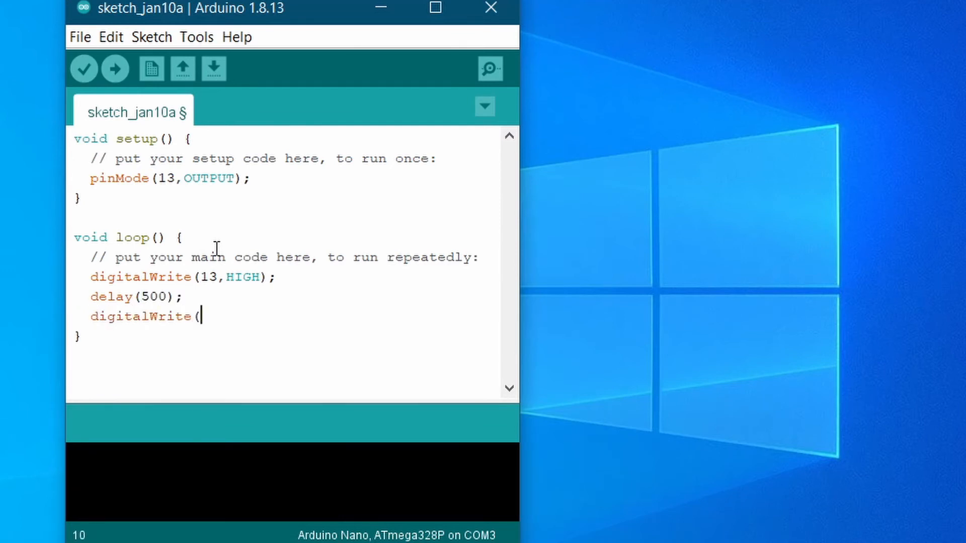
pyautogui.write('(13,LOW);   ')
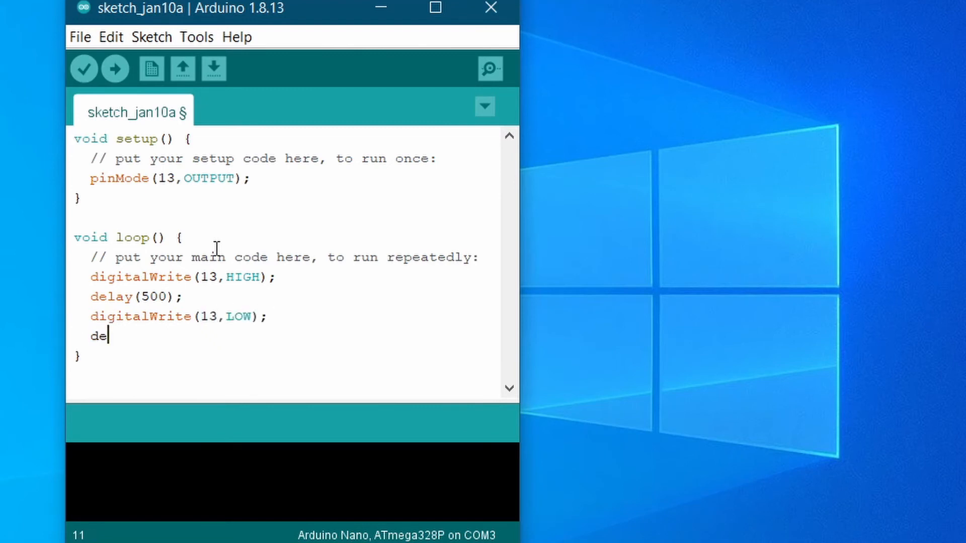
pyautogui.write('delay(500')
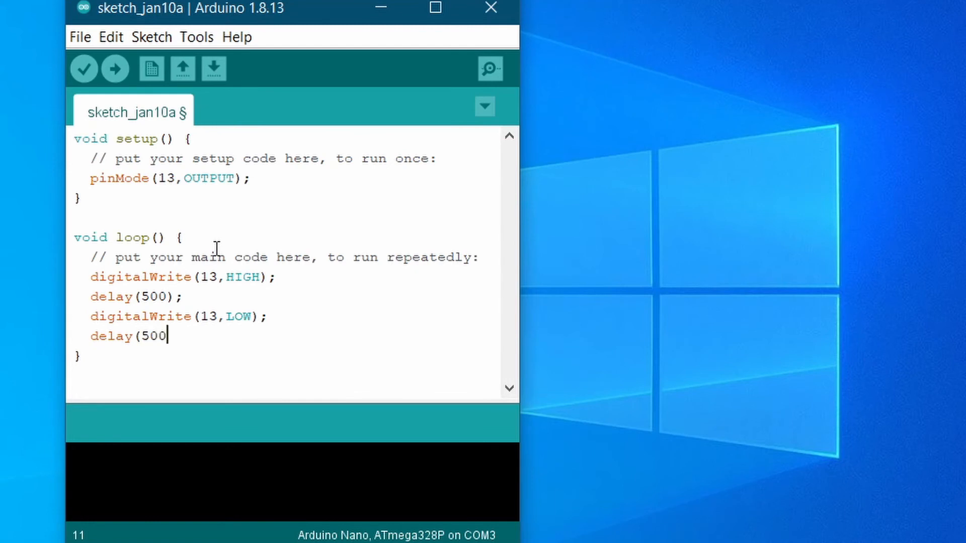
pyautogui.write(');')
# - Check the board, processor and serial port selected for the sketch
pyautogui.click(198, 37)
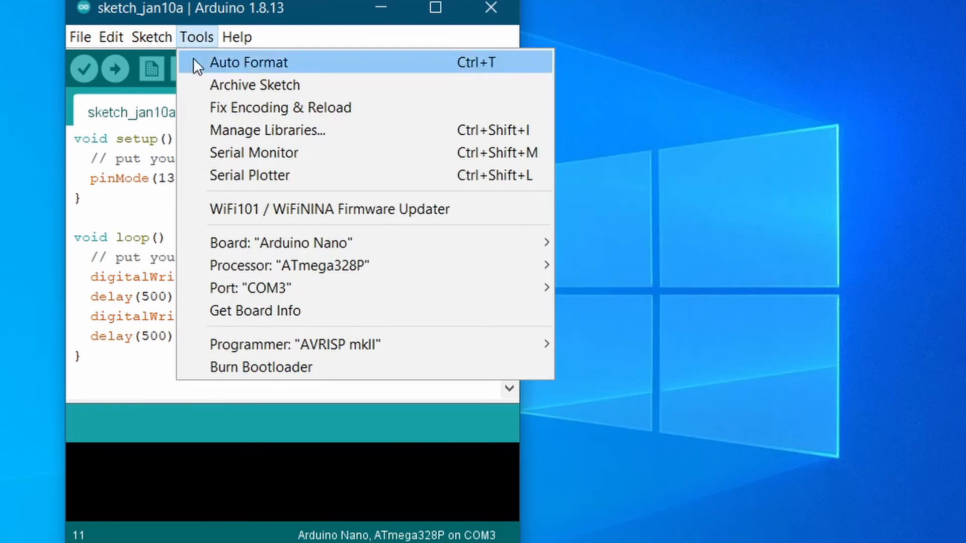
pyautogui.moveTo(314, 263)
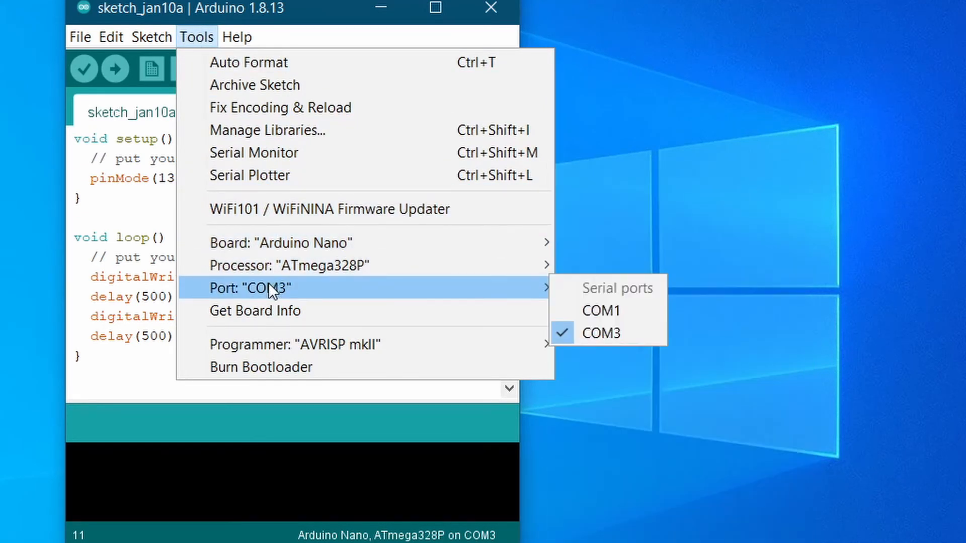
pyautogui.click(205, 40)
# - Upload the sketch to the Arduino Nano, saving it on the Desktop as sketch_jan10a
pyautogui.click(158, 35)
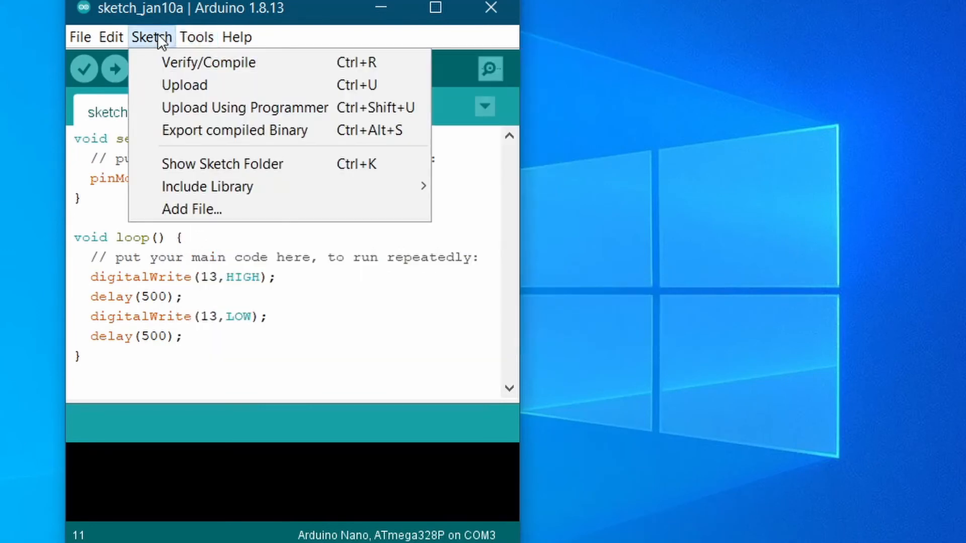
pyautogui.click(168, 85)
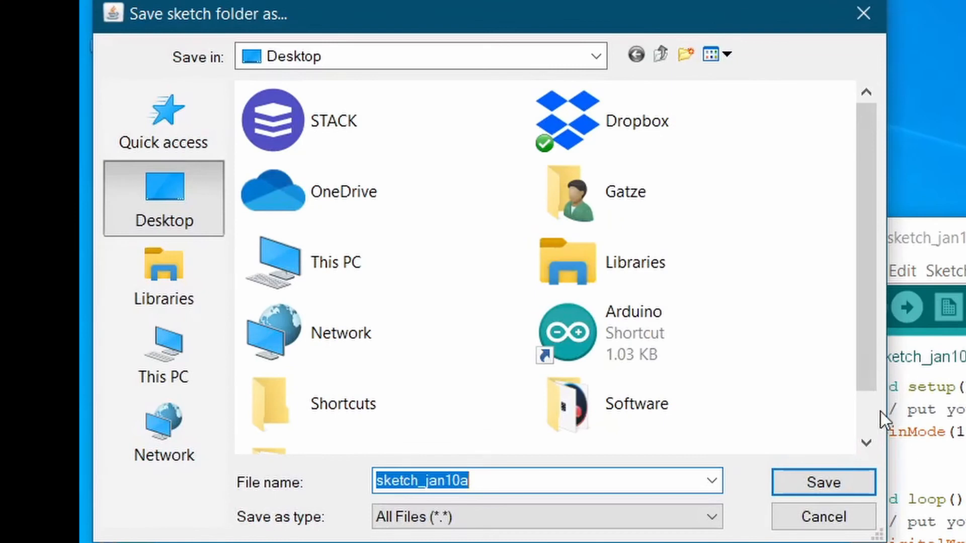
pyautogui.click(811, 481)
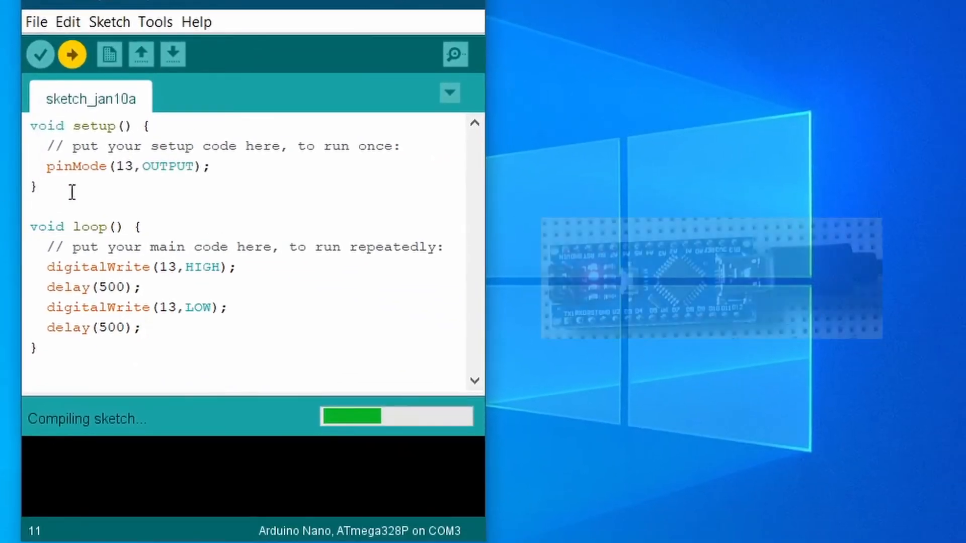